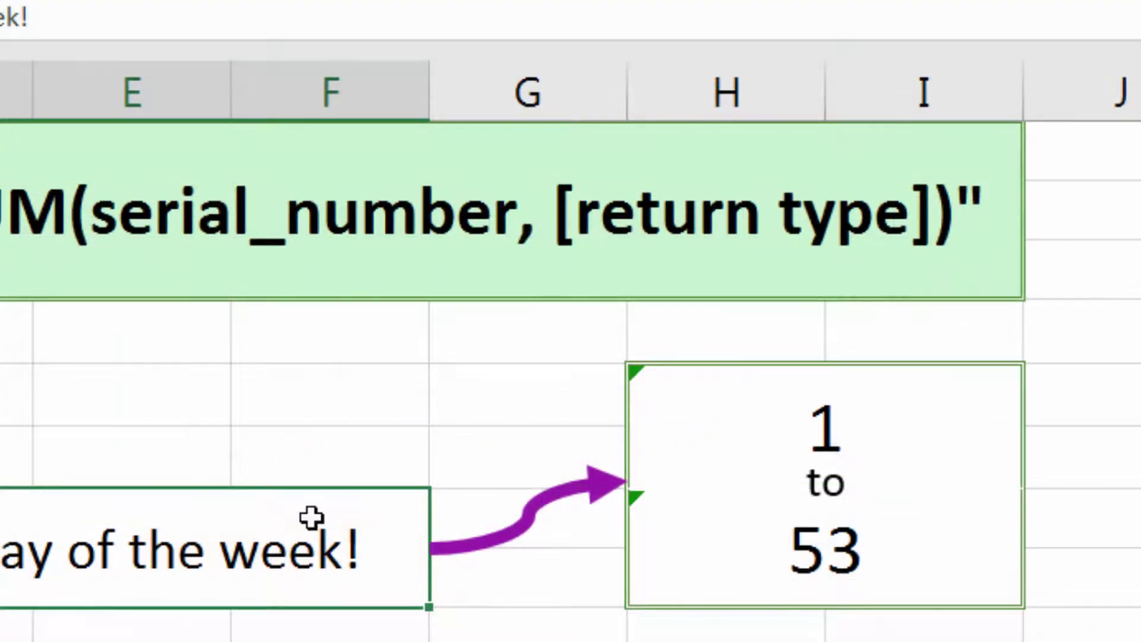
Step: Inspect the week results 1 and 53 and the TODAY formula behind the 1/30/2018 date
click(662, 420)
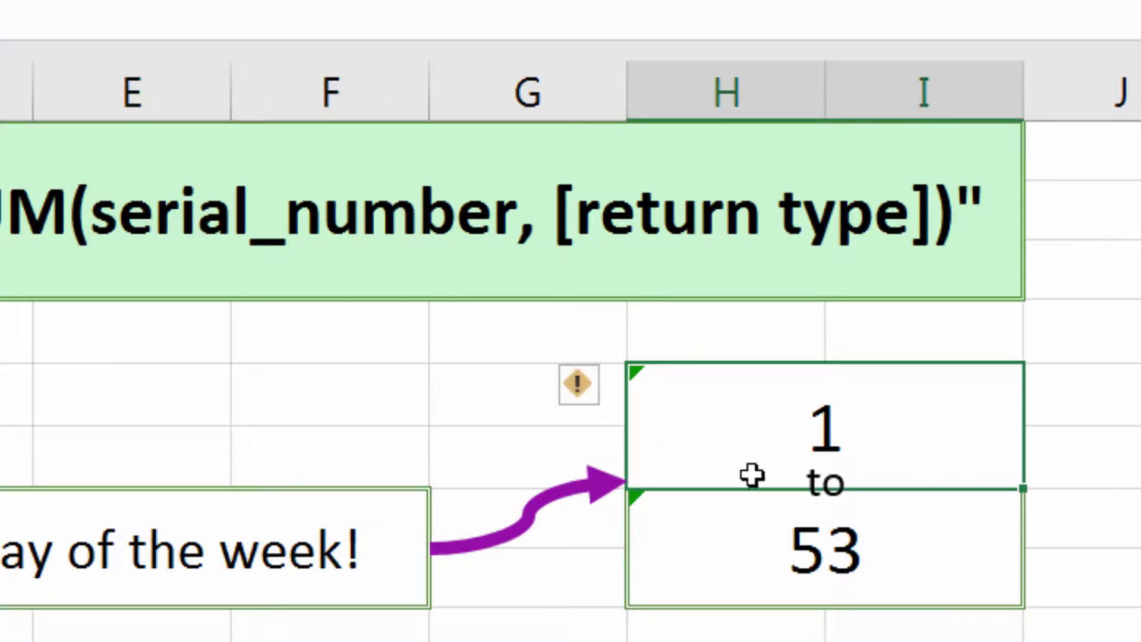
click(732, 561)
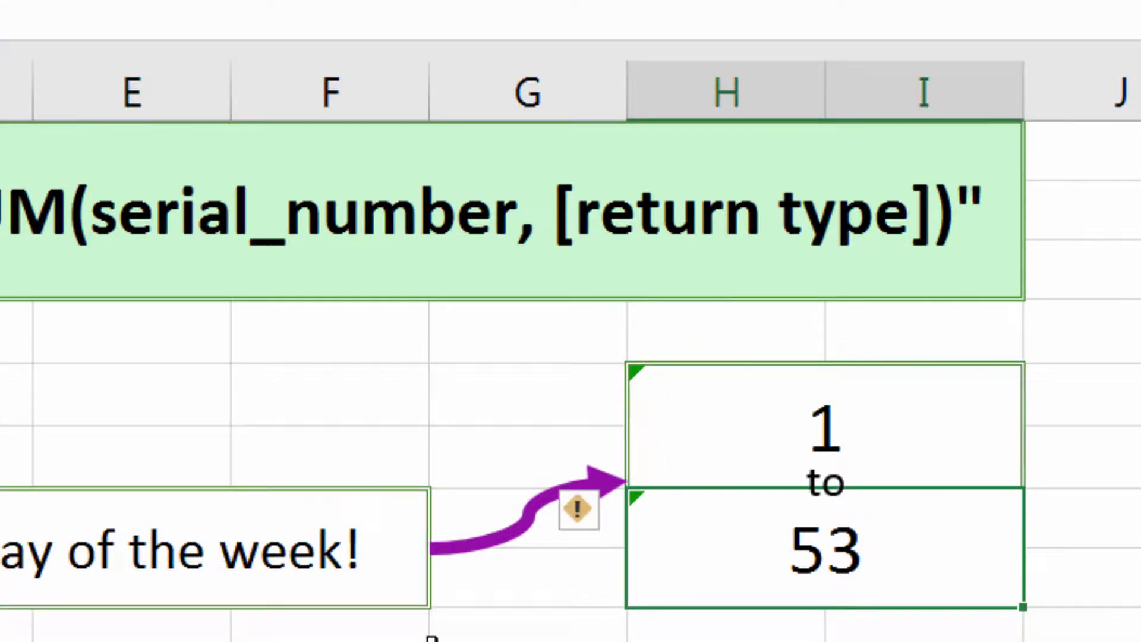
click(230, 499)
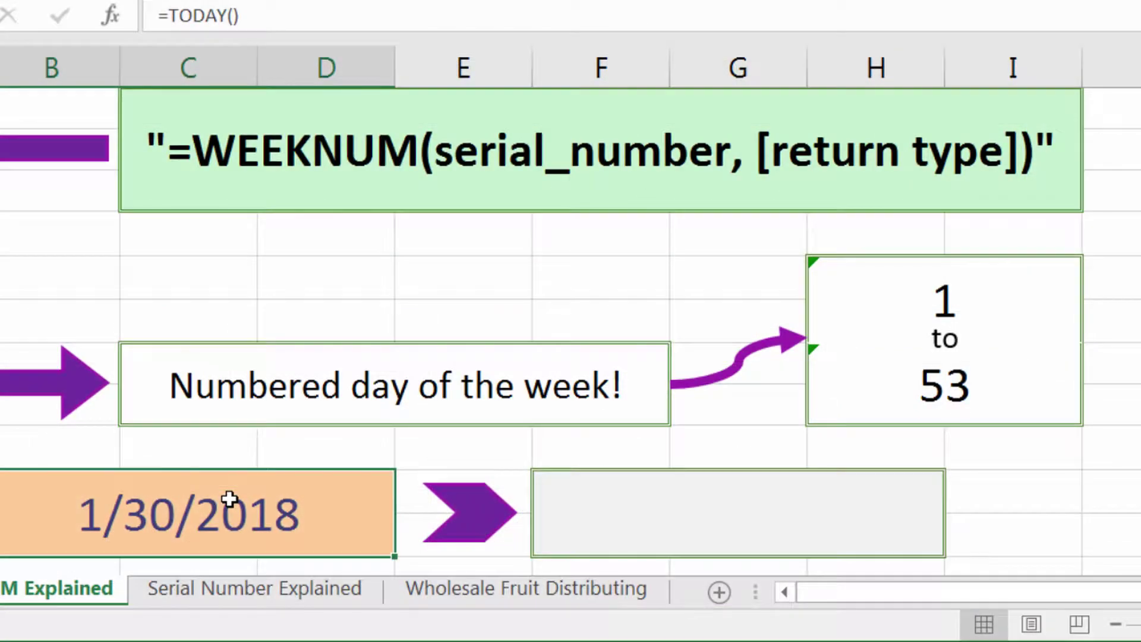
double_click(230, 499)
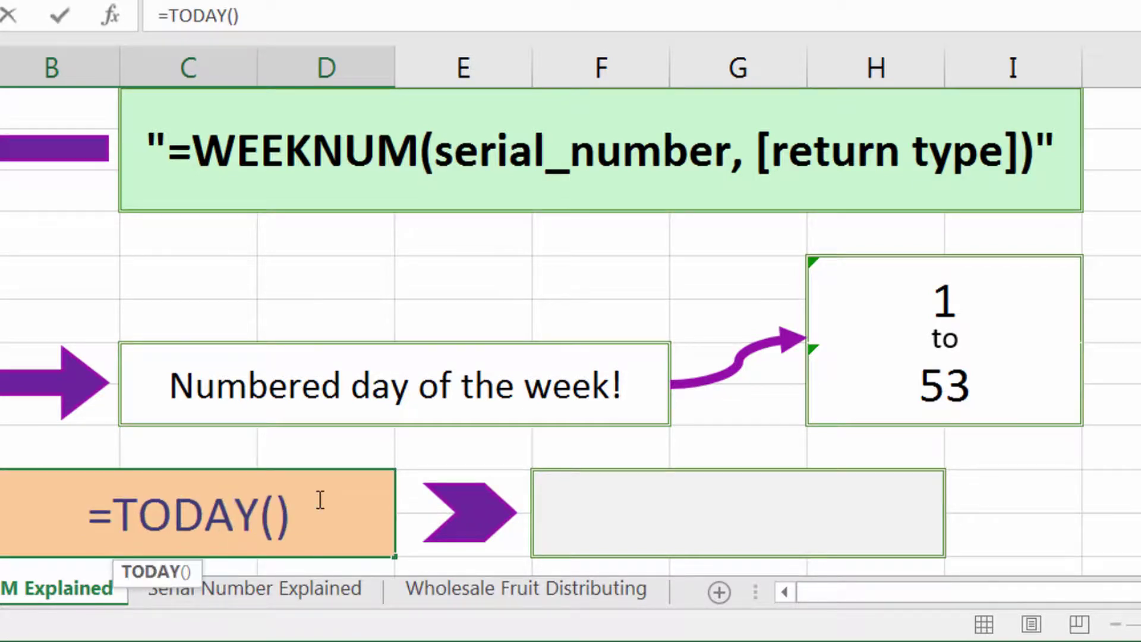
key(Return)
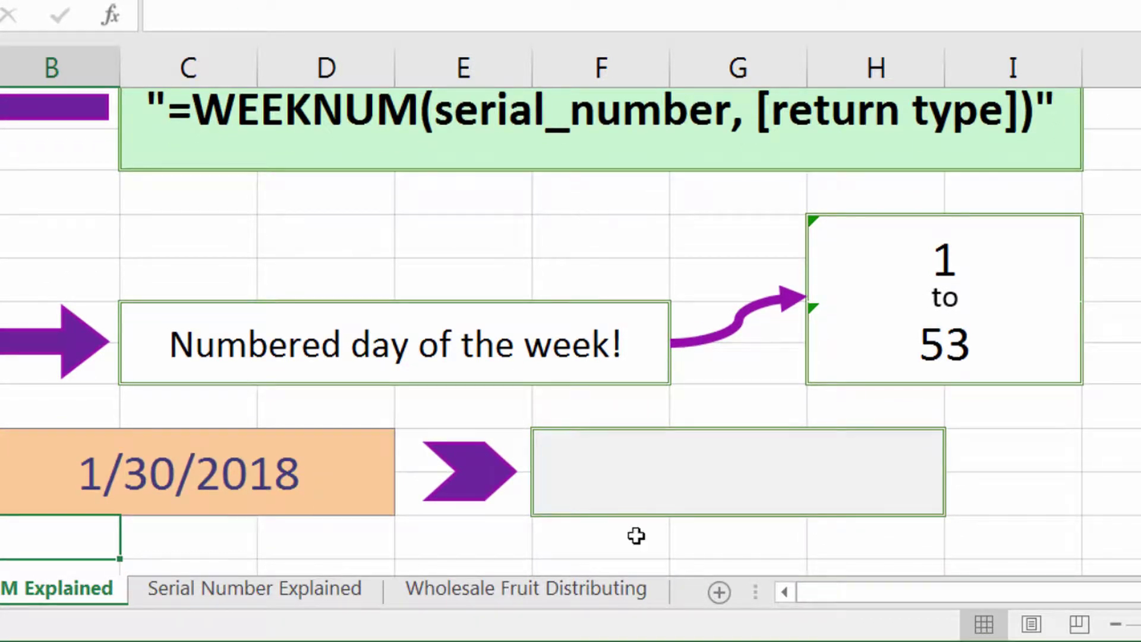
Step: Enter =WEEKNUM(B10,2) in the result box beside 1/30/2018, returning week 5
click(665, 469)
double_click(665, 469)
text(=)
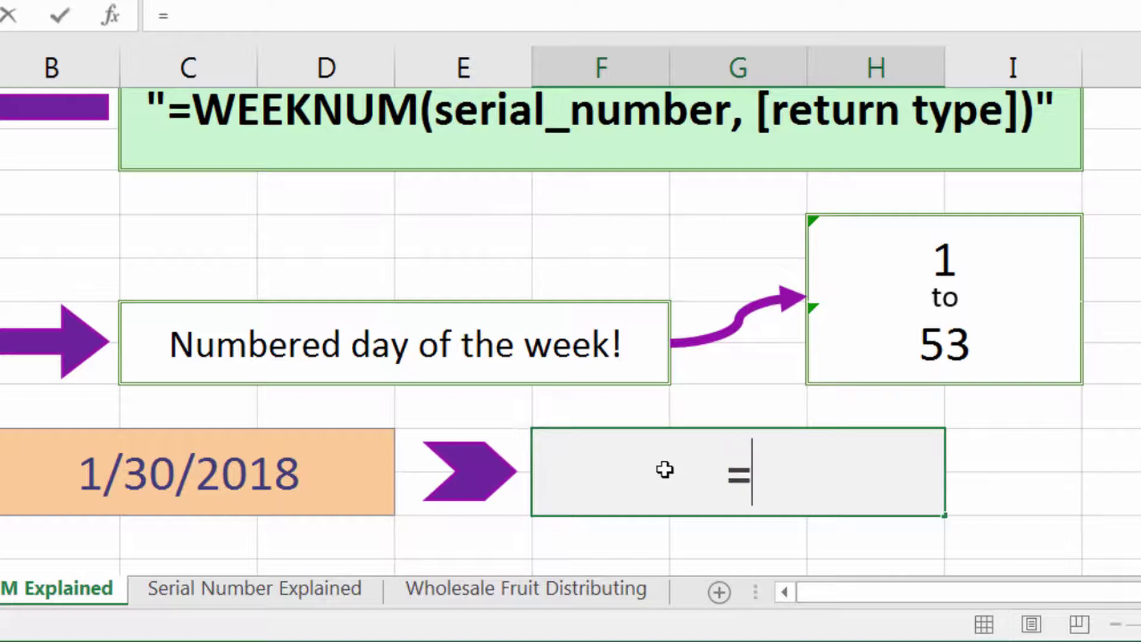
text(weeknum()
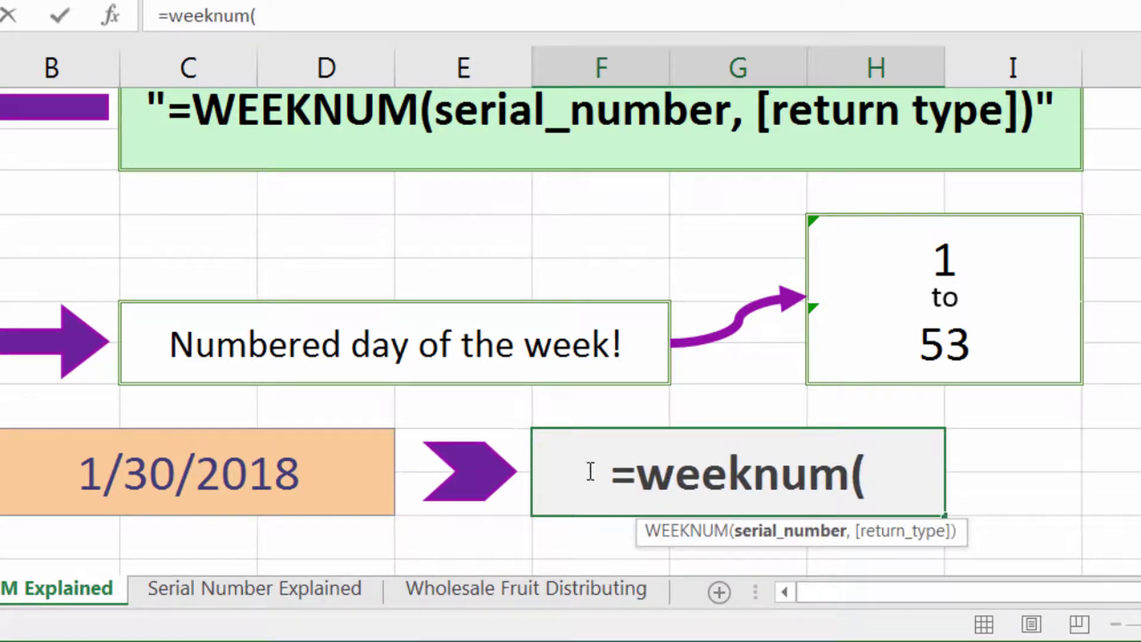
click(311, 469)
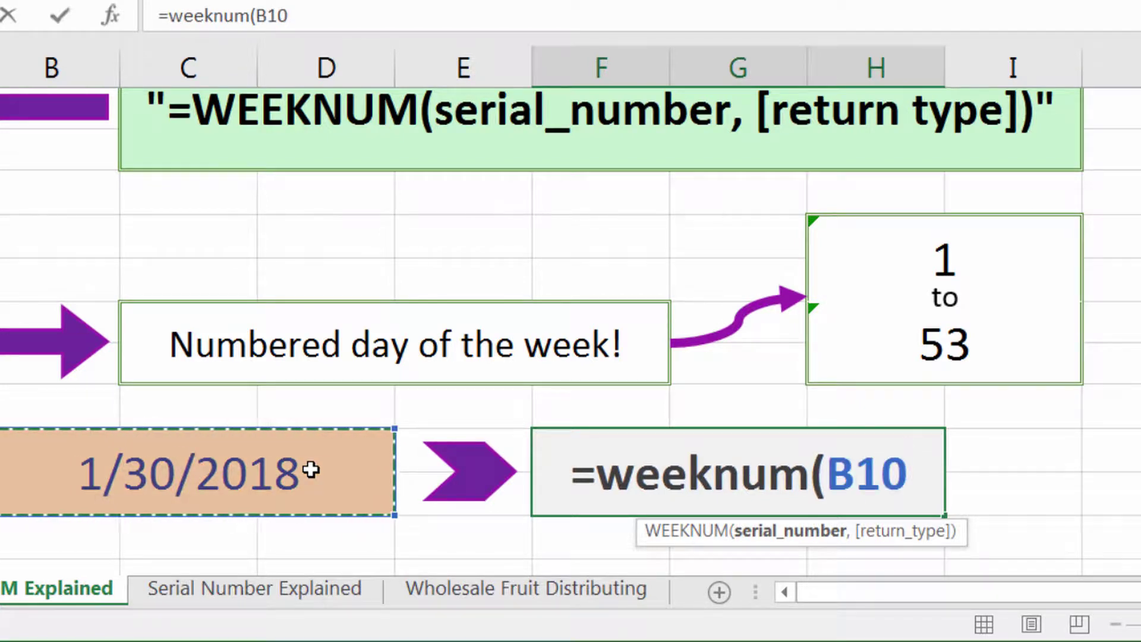
text(,)
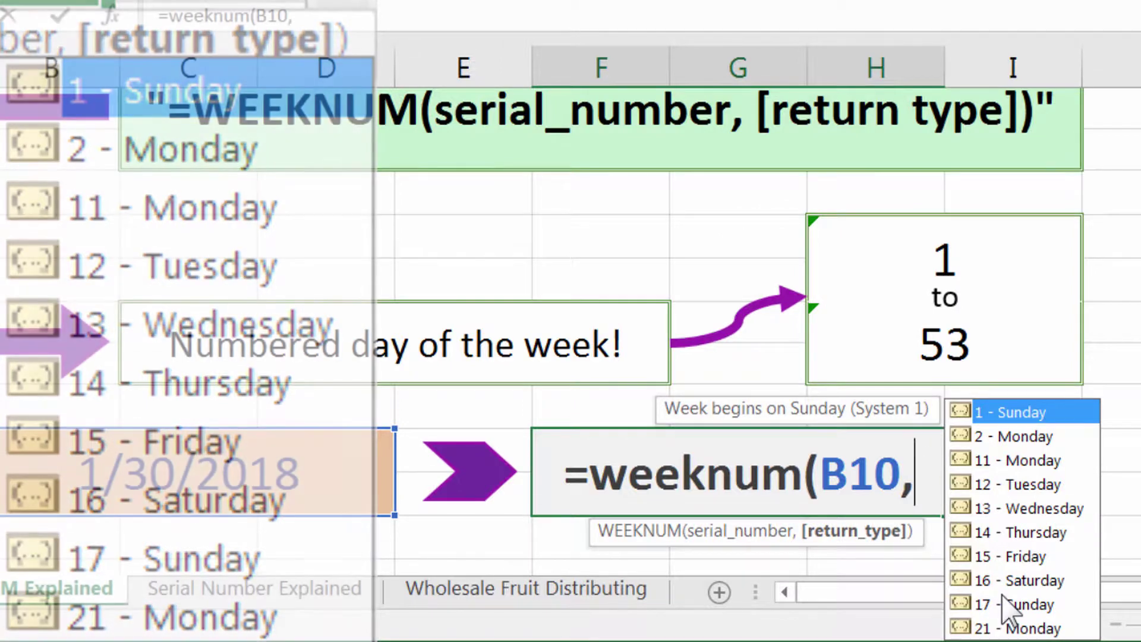
key(Down)
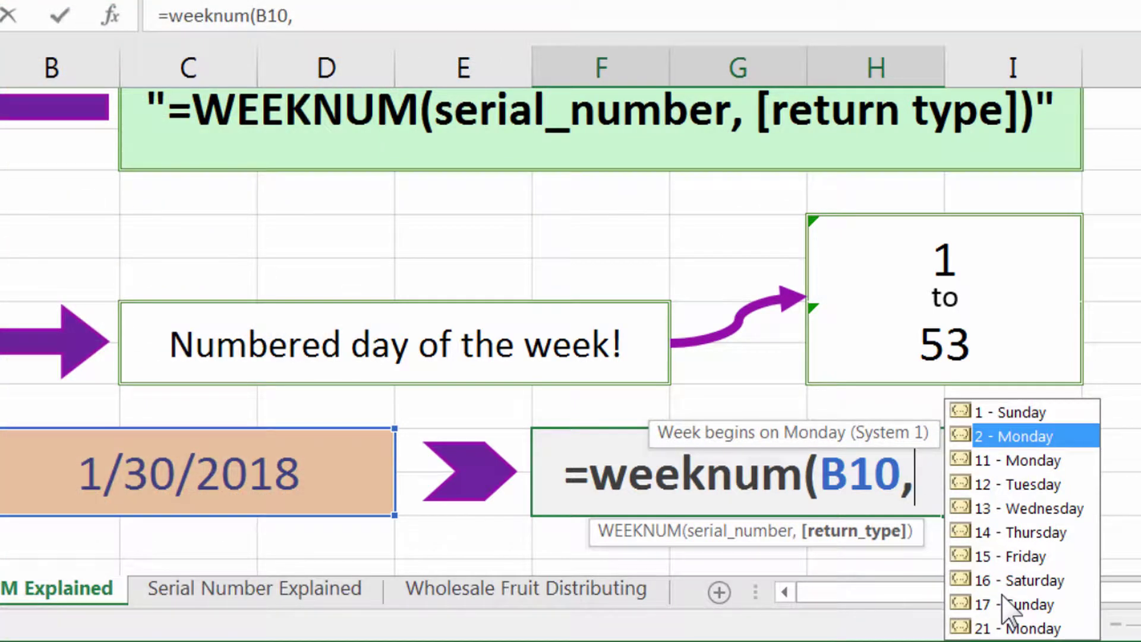
key(Up)
text(2)
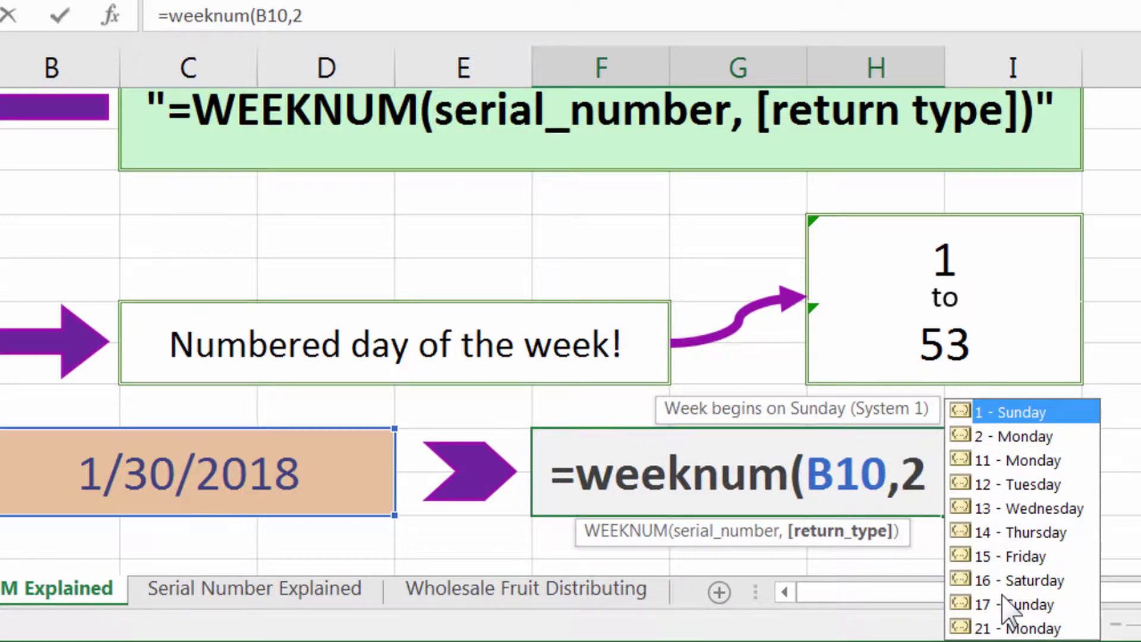
text())
key(Return)
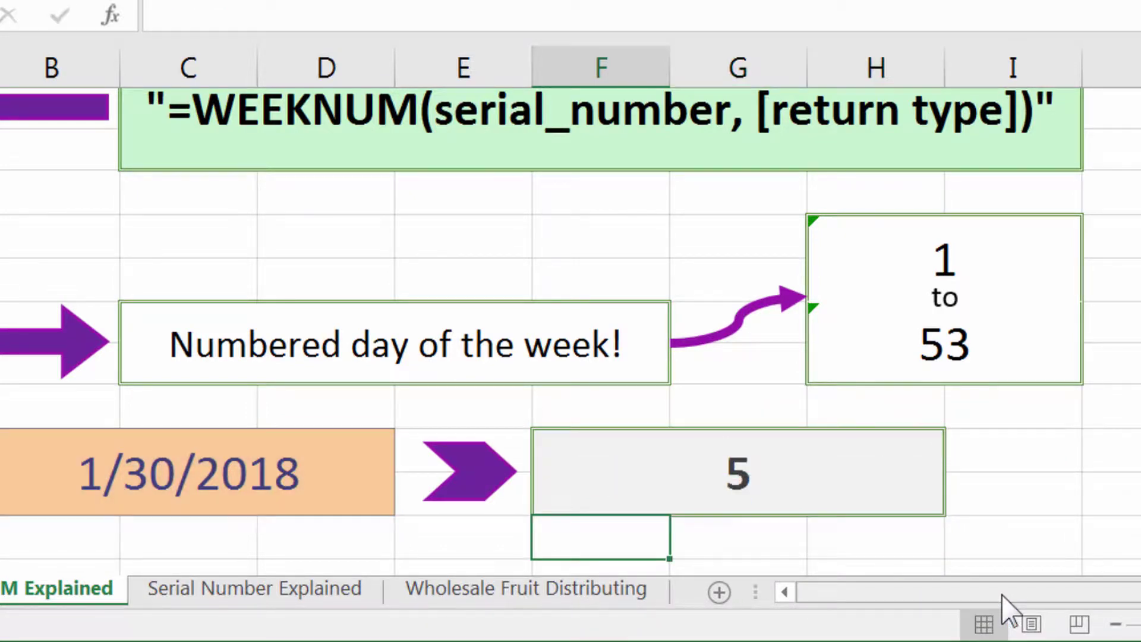
key(Up)
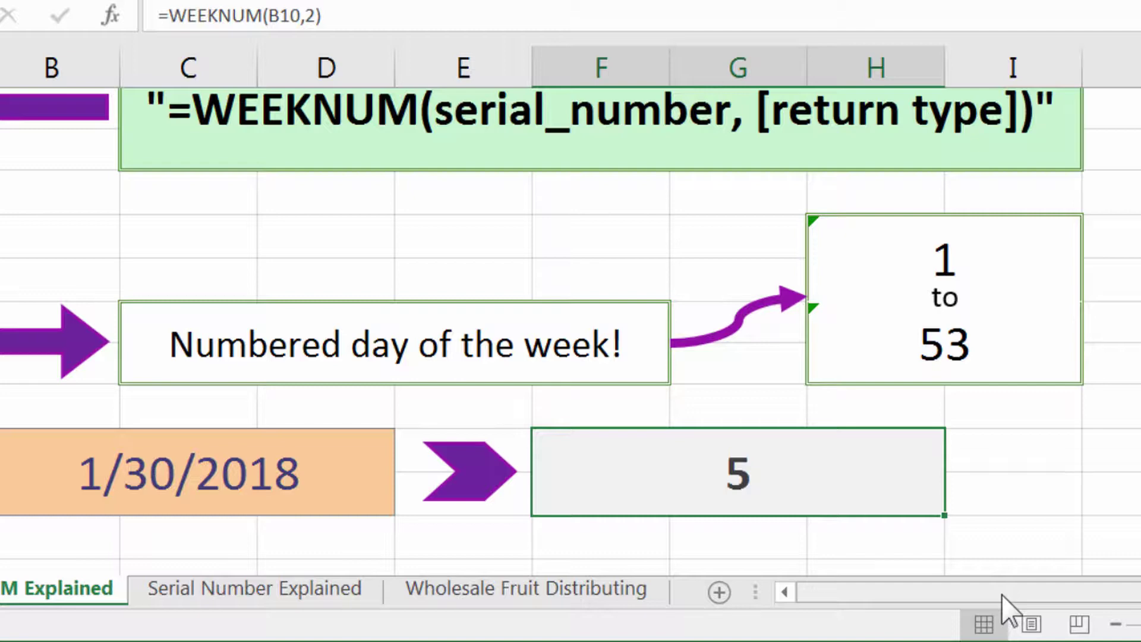
Step: Change the return type from 2 to 1, making the formula =WEEKNUM(B10,1)
key(F2)
key(Left)
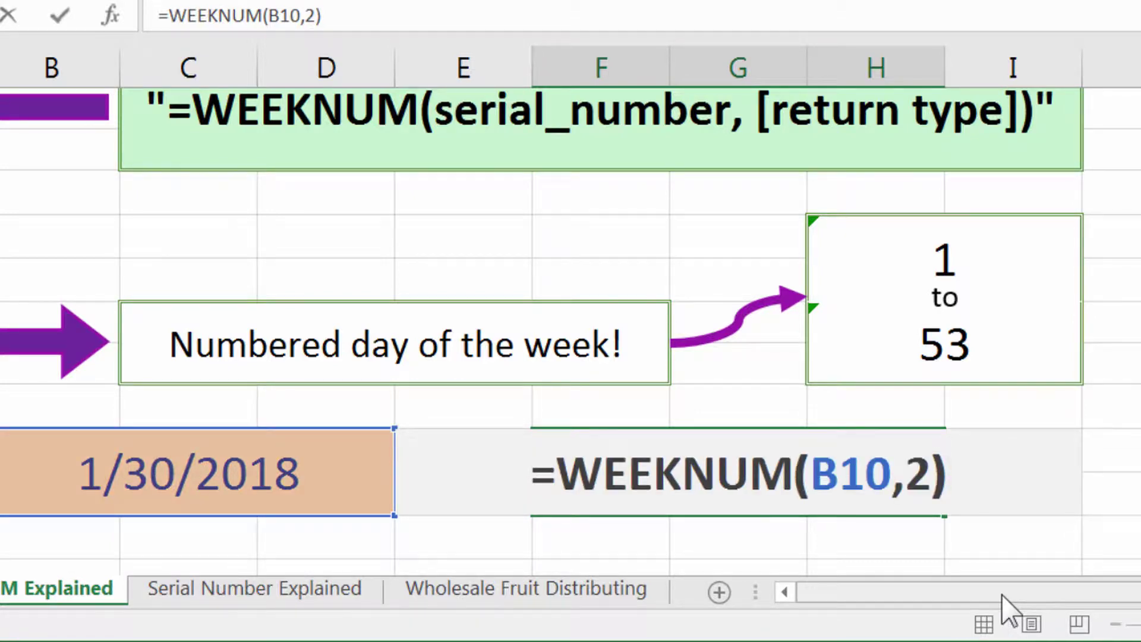
key(Left)
key(Right)
key(BackSpace)
text(1)
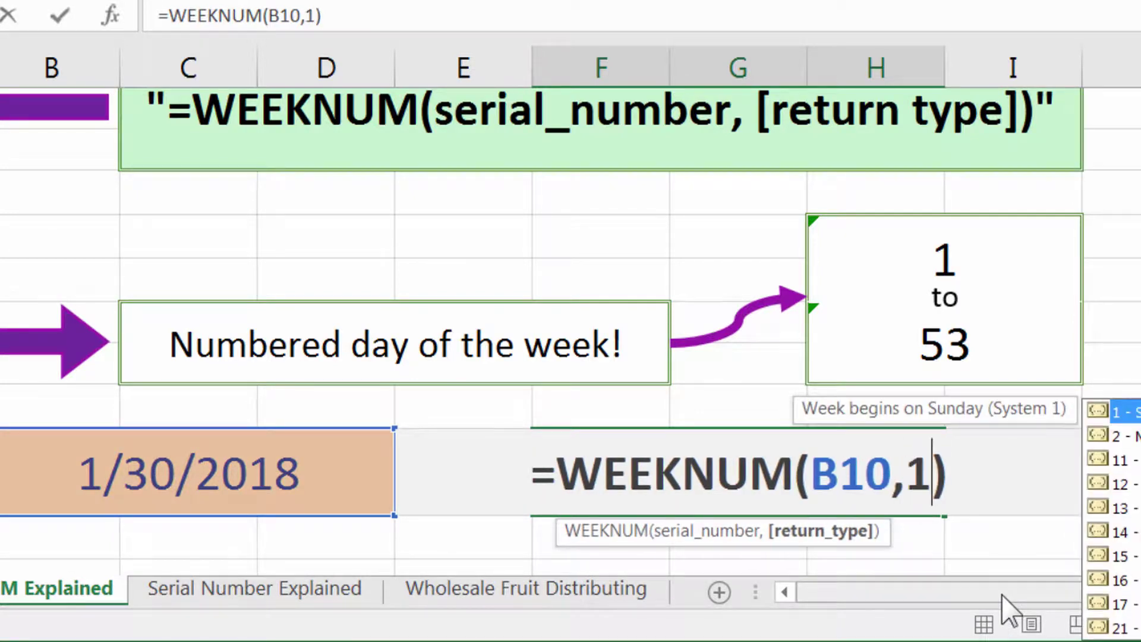
key(Return)
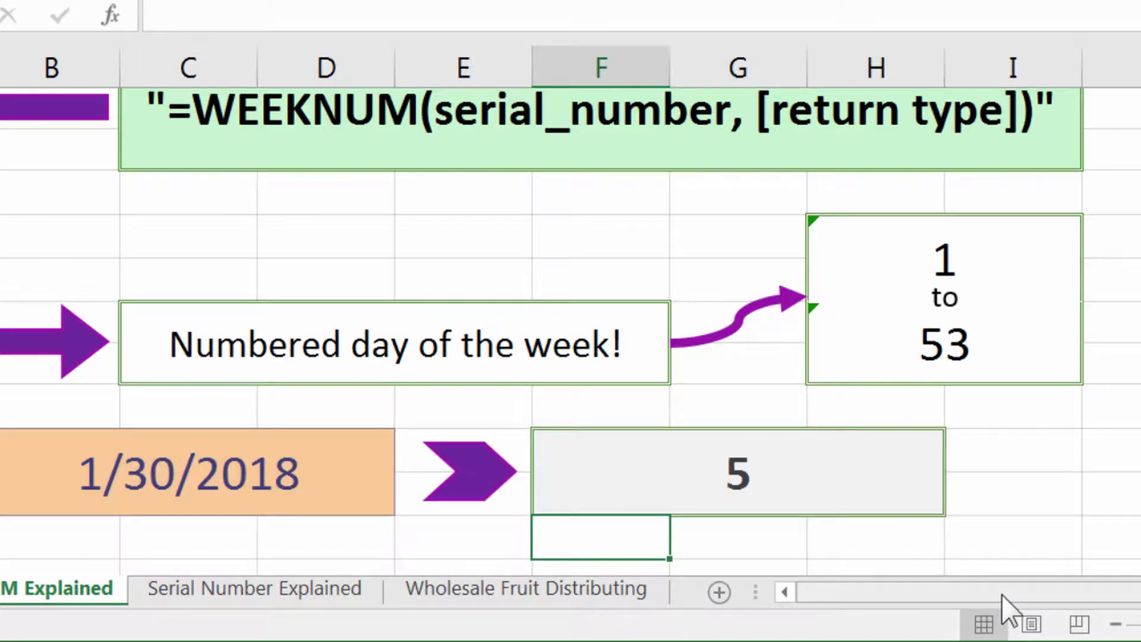
Step: Format the date cell as General to show serial 43130, then go to Serial Number Explained
click(293, 447)
click(606, 3)
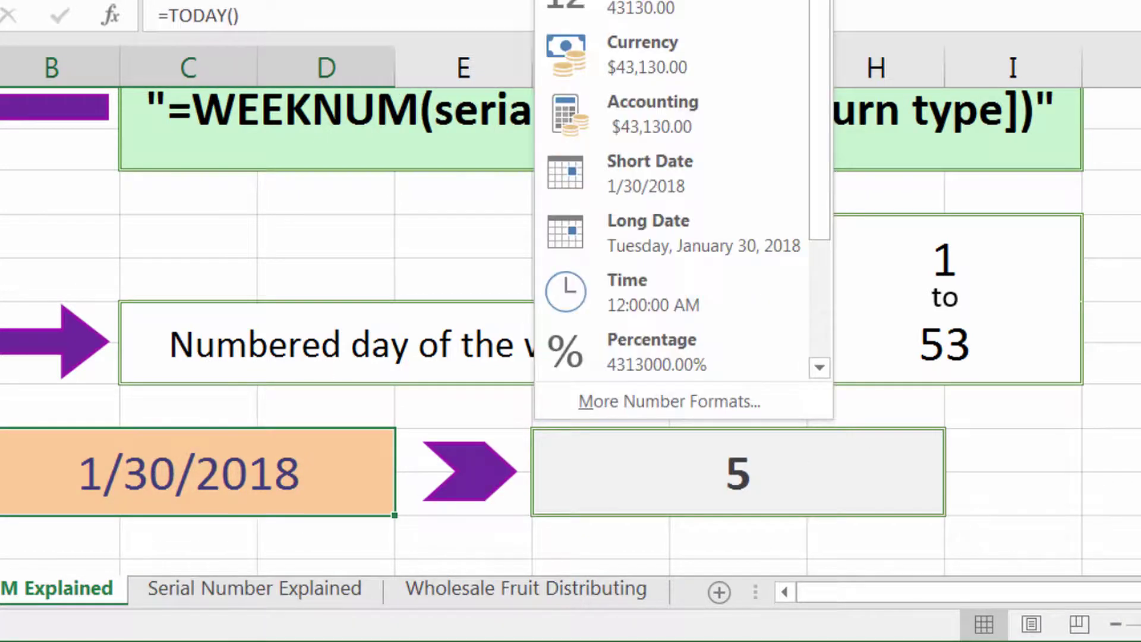
click(595, 3)
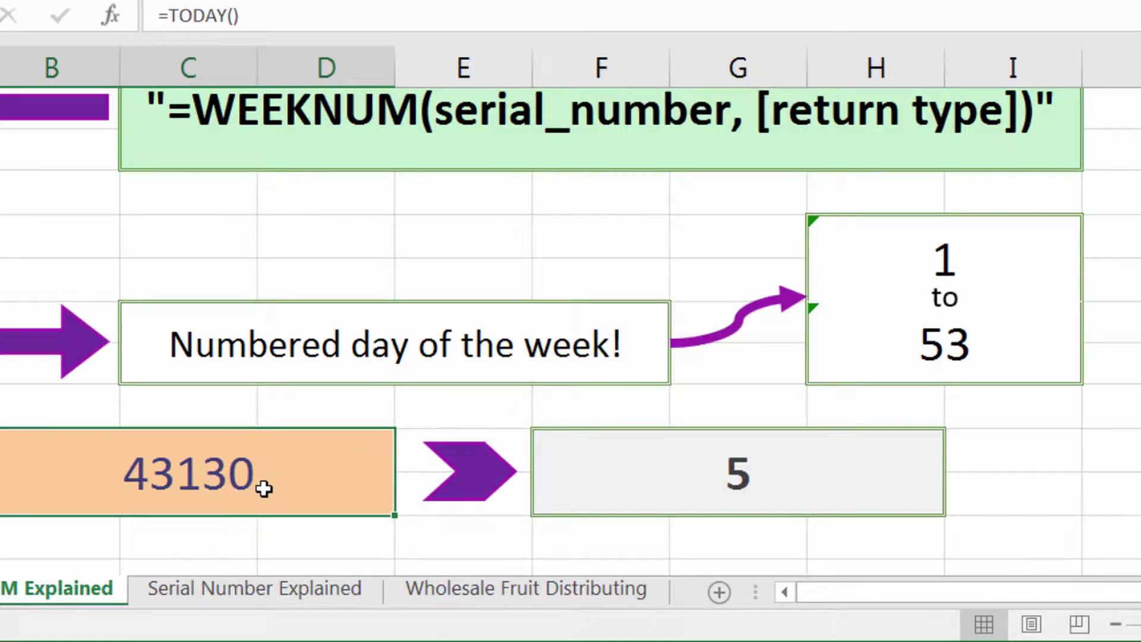
click(245, 594)
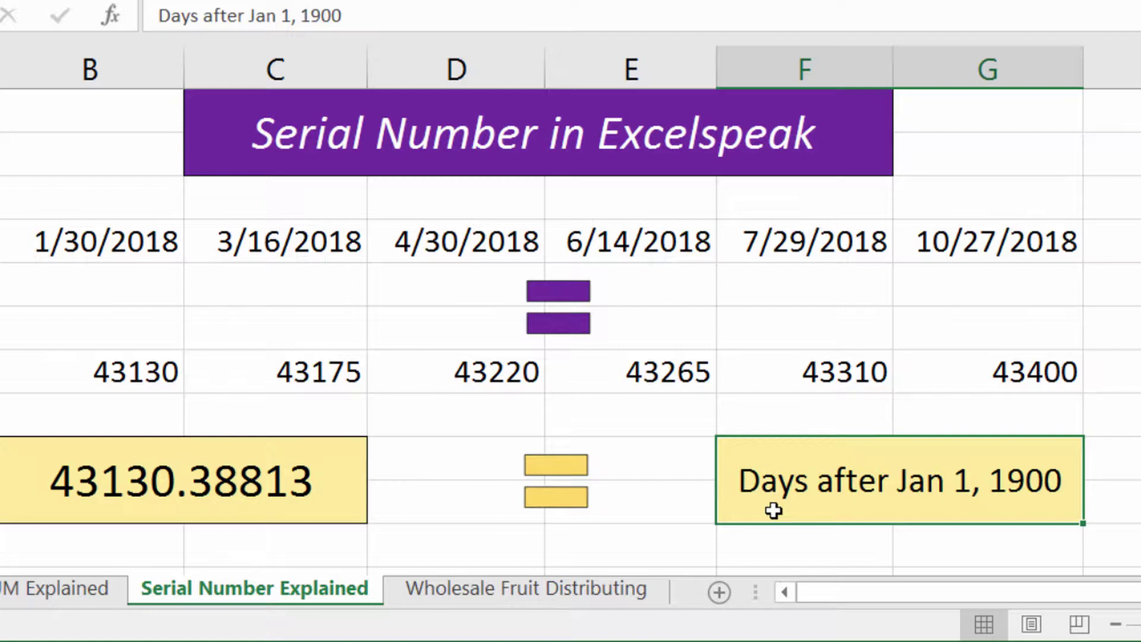
Step: Point the cell under 3/16/2018 at that date and display it as General serial 43175
click(104, 245)
click(86, 378)
click(249, 232)
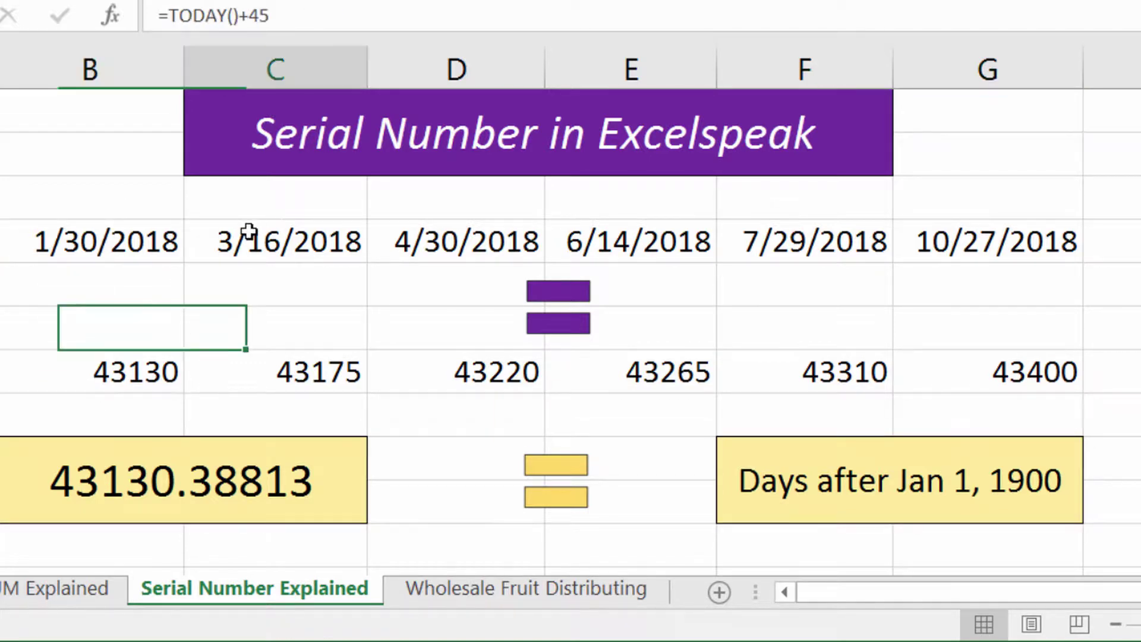
click(248, 375)
double_click(224, 358)
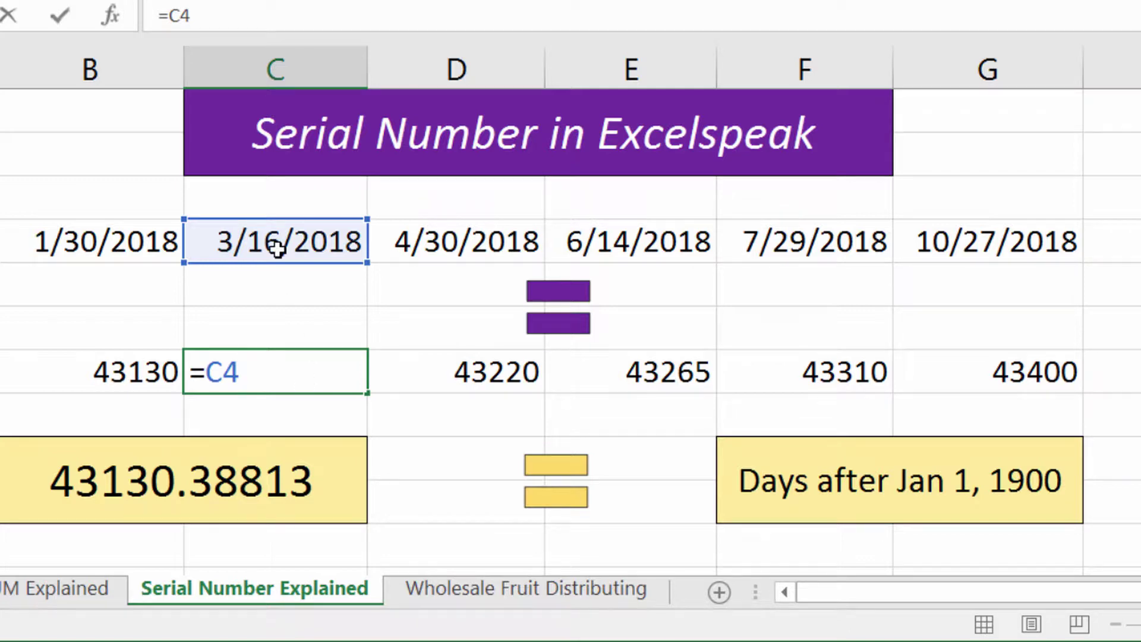
click(275, 247)
click(280, 380)
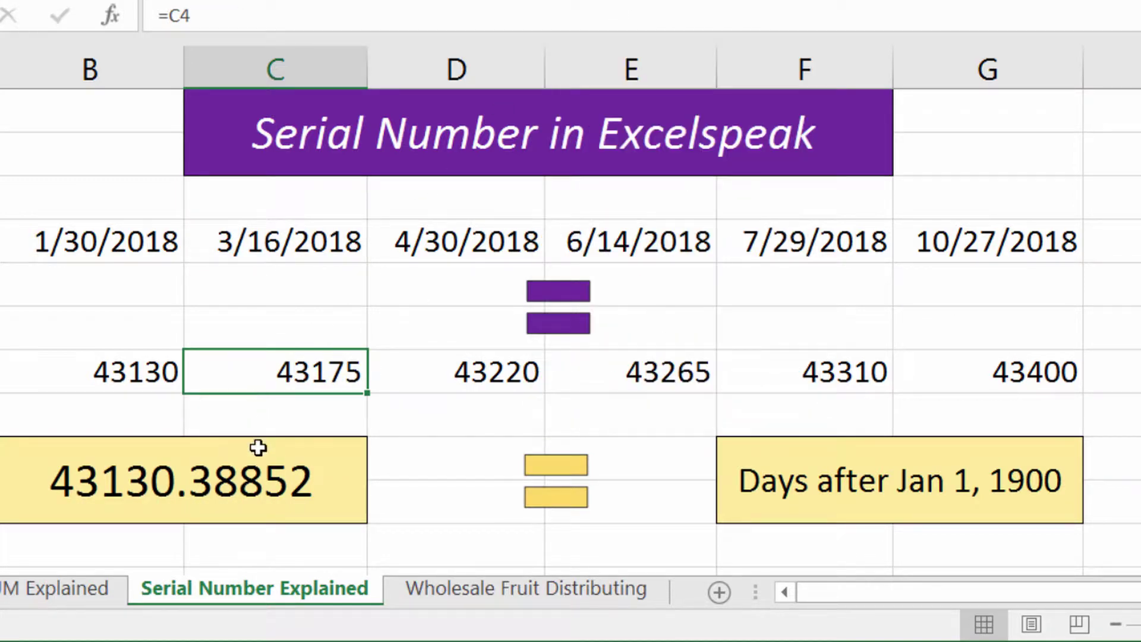
click(231, 499)
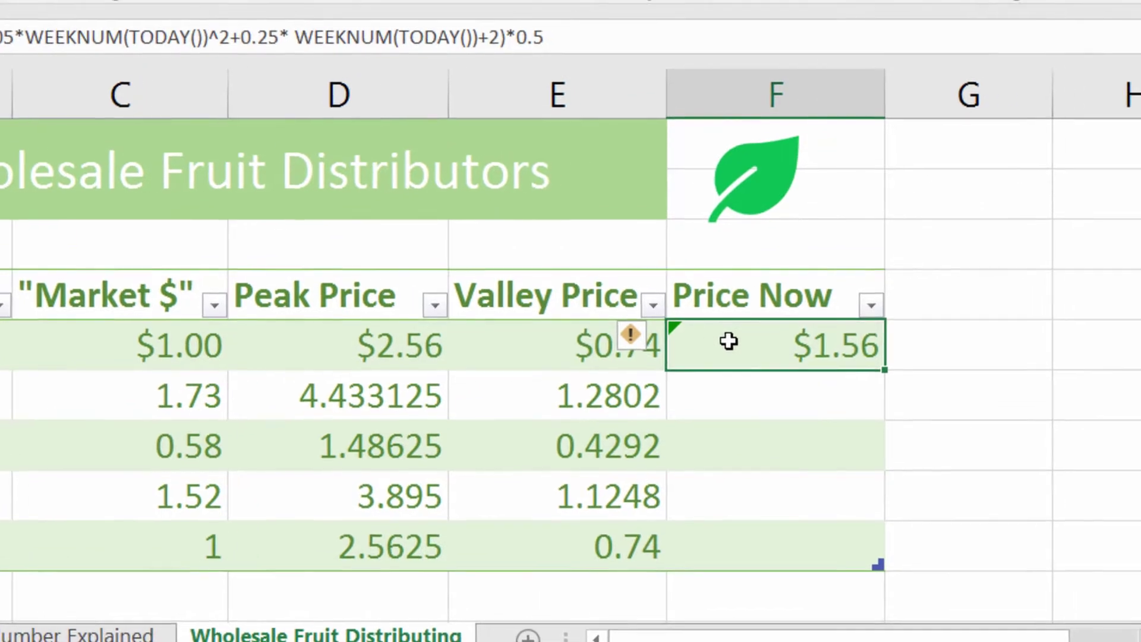
Step: Recommit Apple's WEEKNUM(TODAY()) Price Now formula so the whole column fills with $1.56
double_click(972, 325)
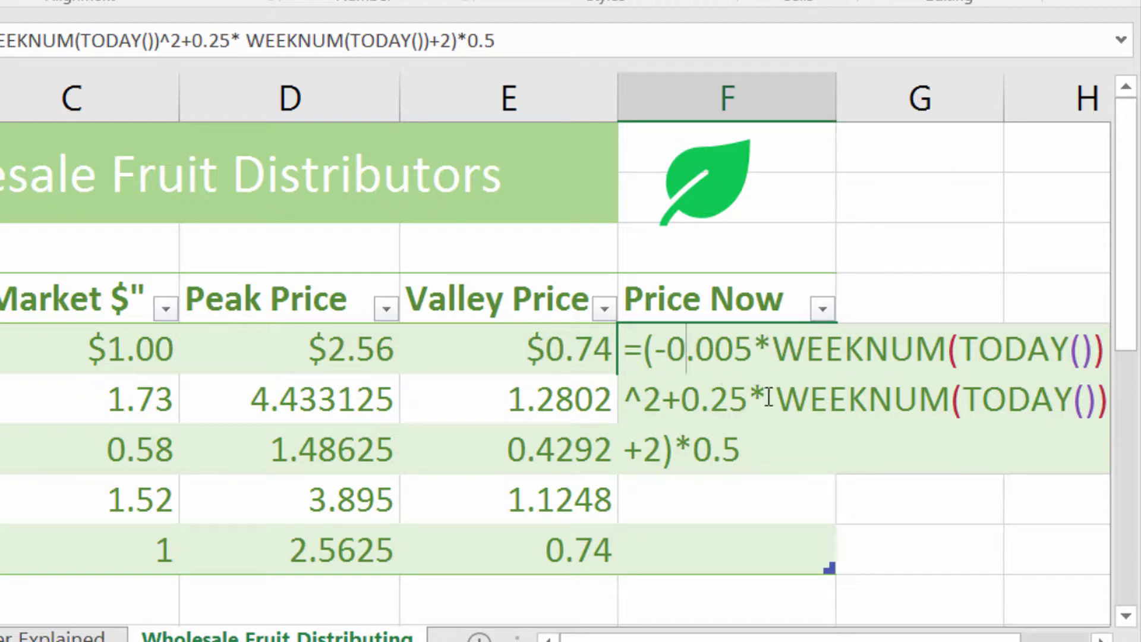
click(772, 448)
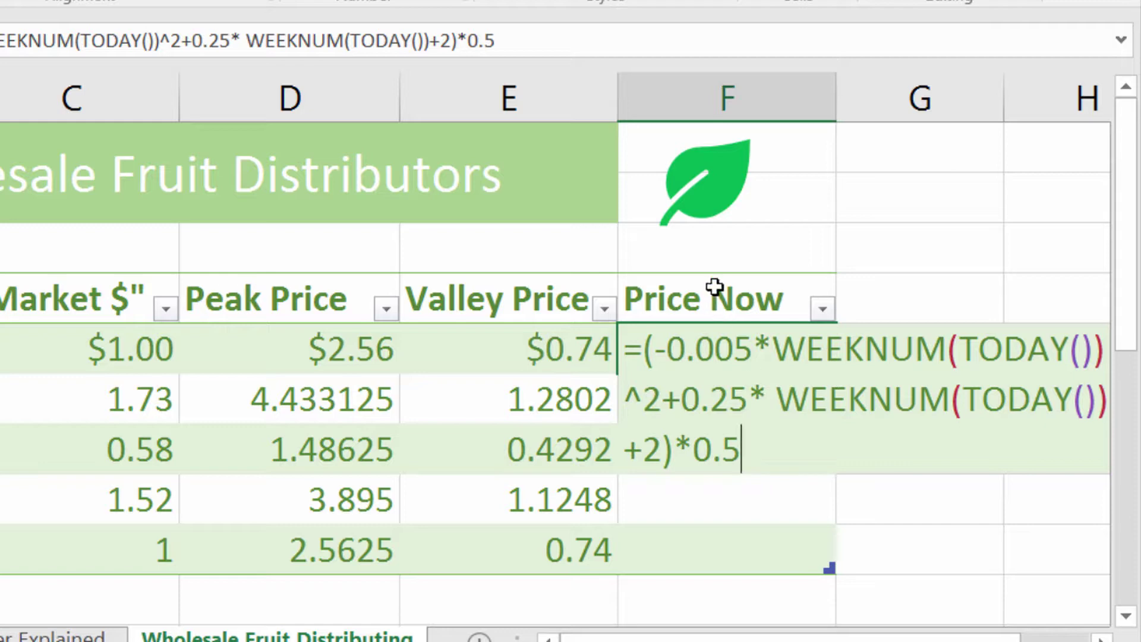
click(739, 275)
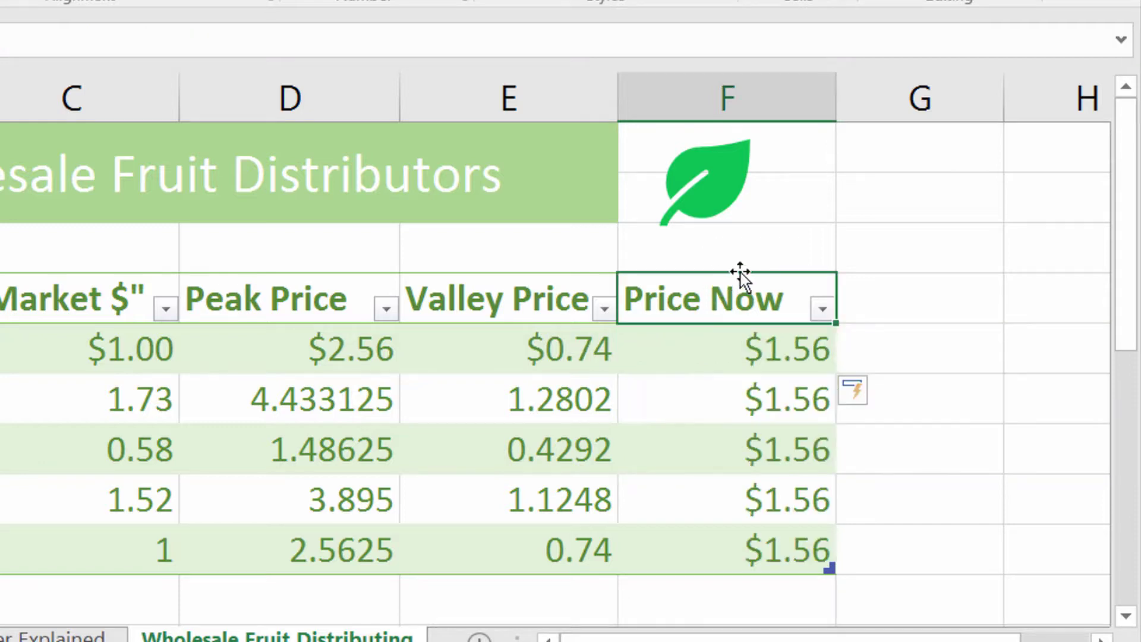
click(699, 353)
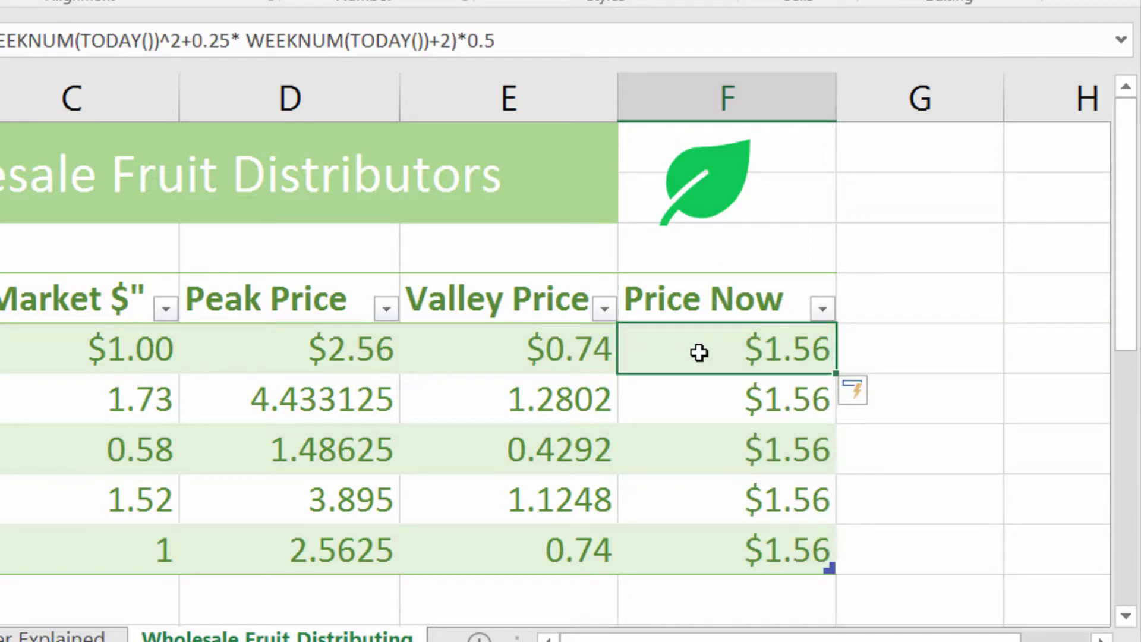
Step: Set Orange's multiplier to 0.865 ($2.70), undo the column fill, and edit Banana's formula to ×0.5
click(694, 404)
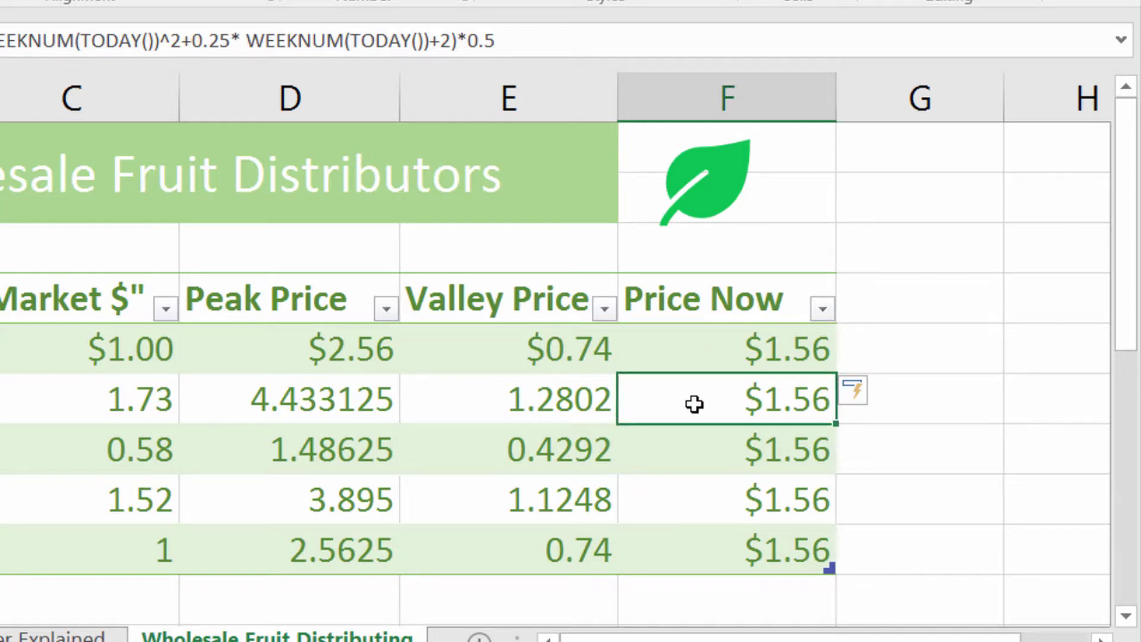
key(F2)
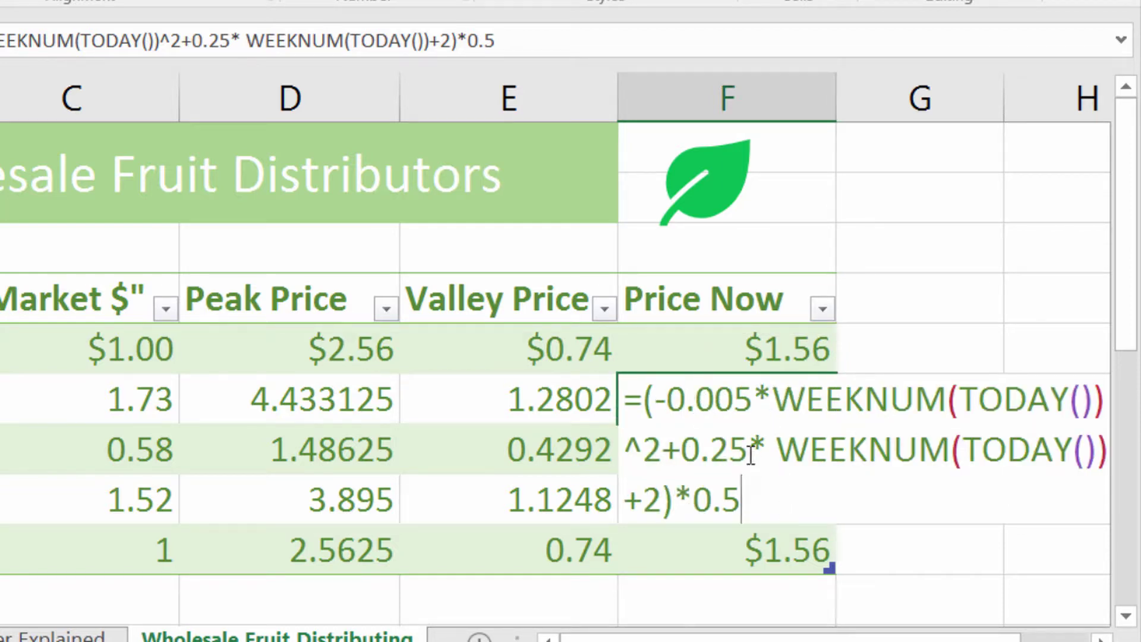
key(BackSpace)
text(865)
key(Return)
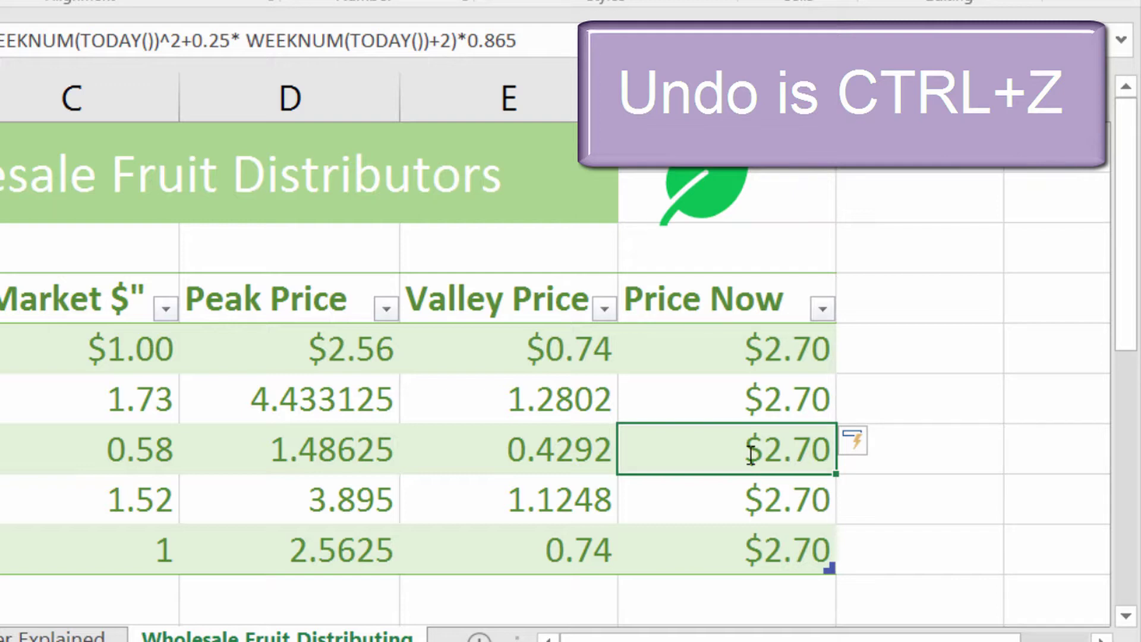
key(ctrl+z)
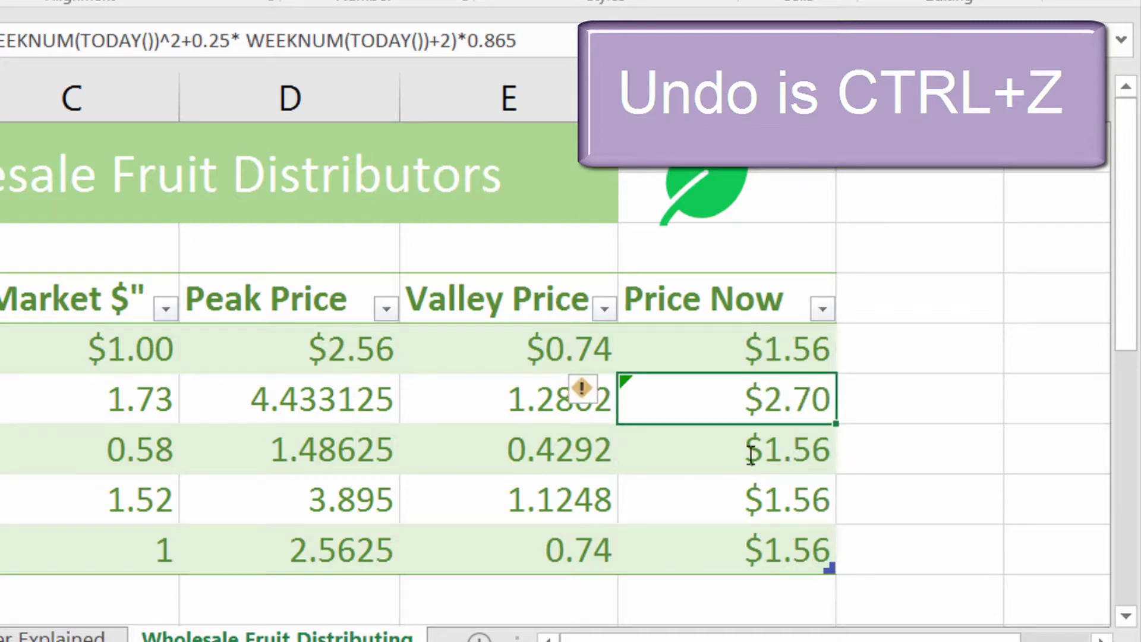
double_click(750, 455)
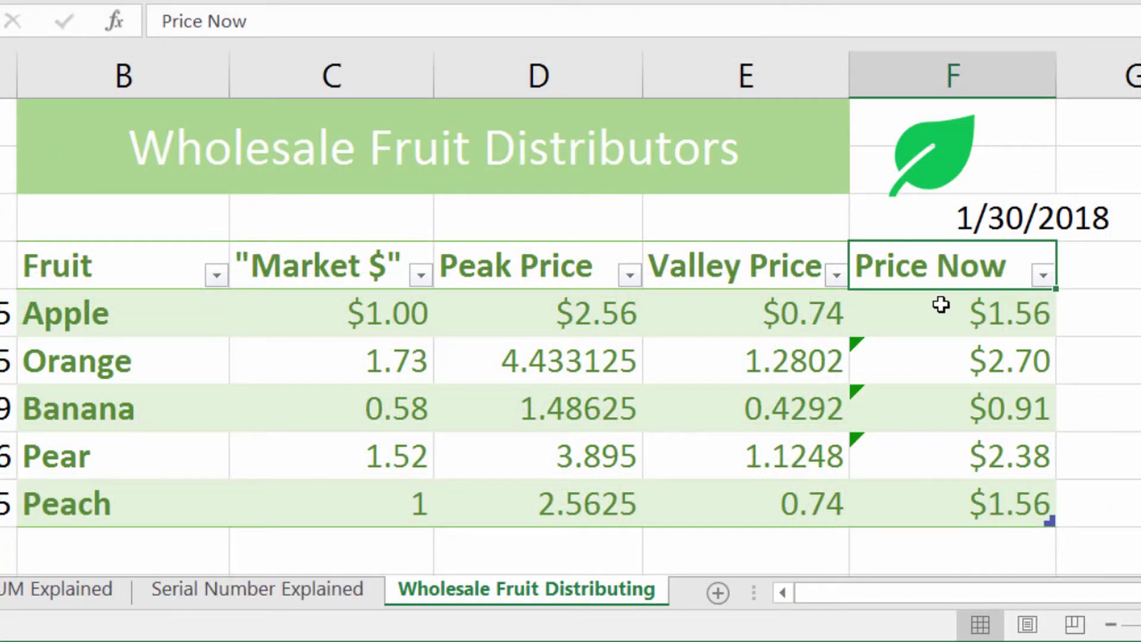
click(790, 348)
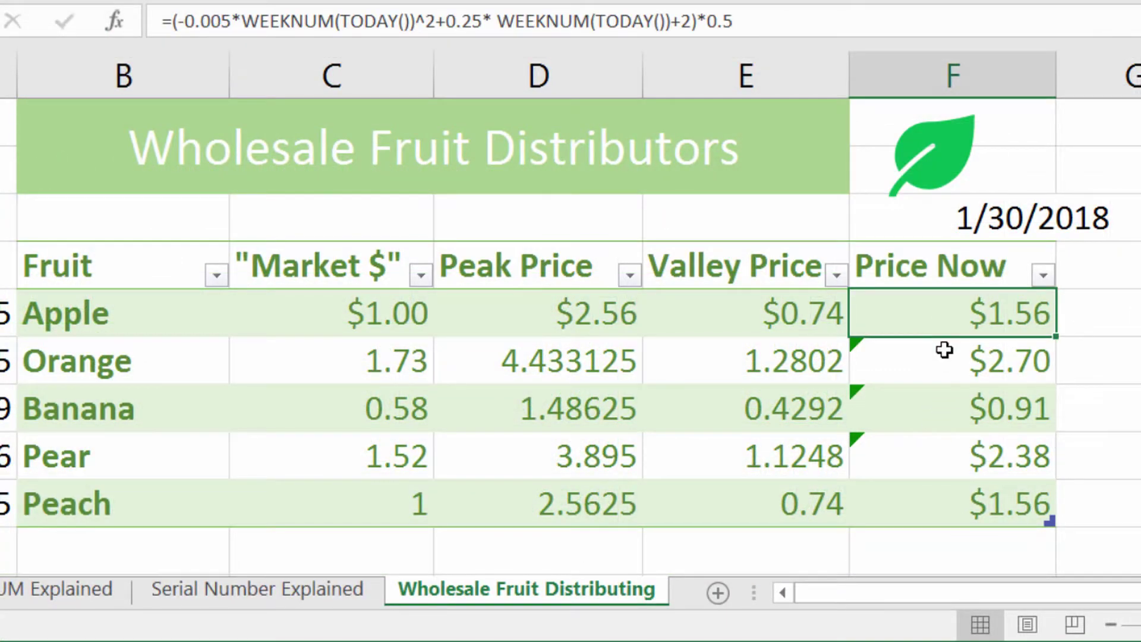
Step: Change the Windows system date to July 7, 2018
click(983, 209)
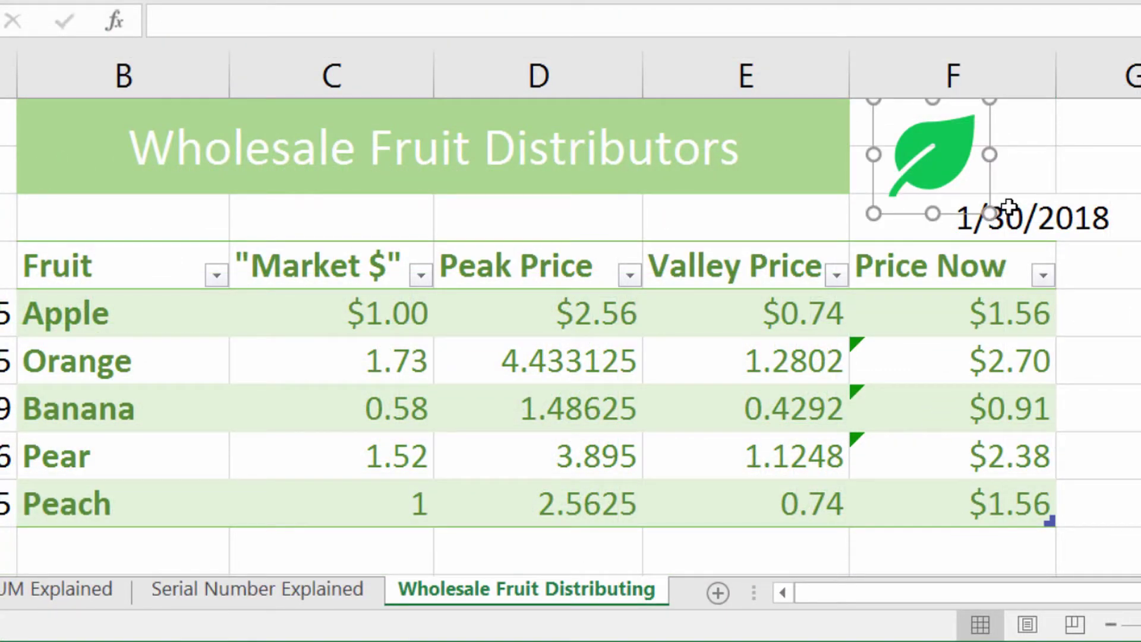
click(1035, 222)
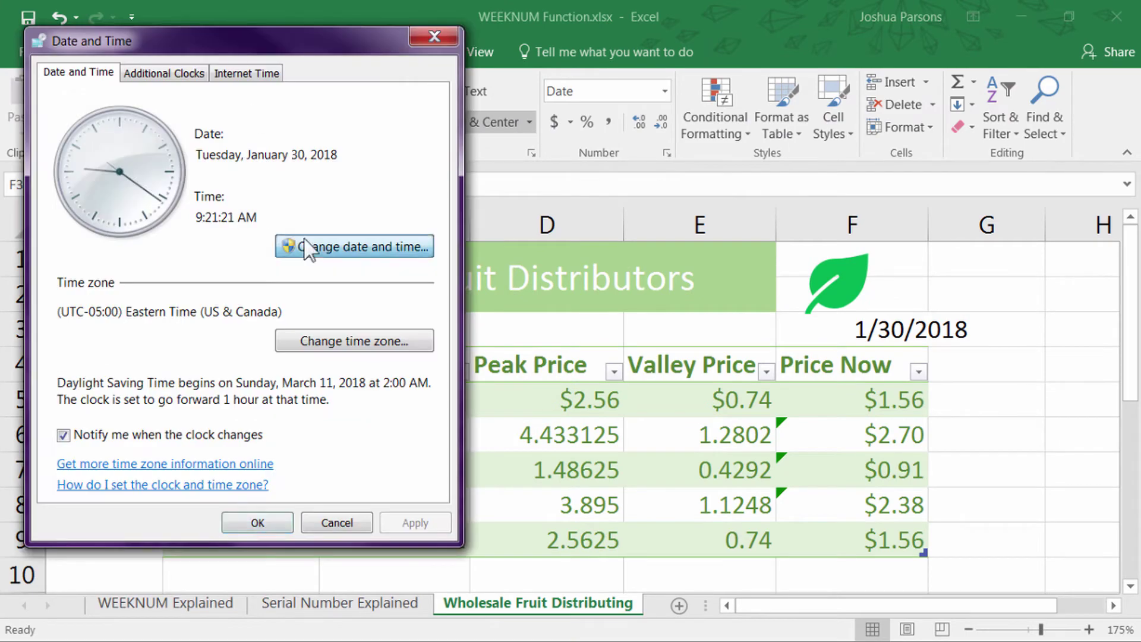
click(309, 240)
scroll(84, 300, down, 6)
click(64, 178)
click(279, 460)
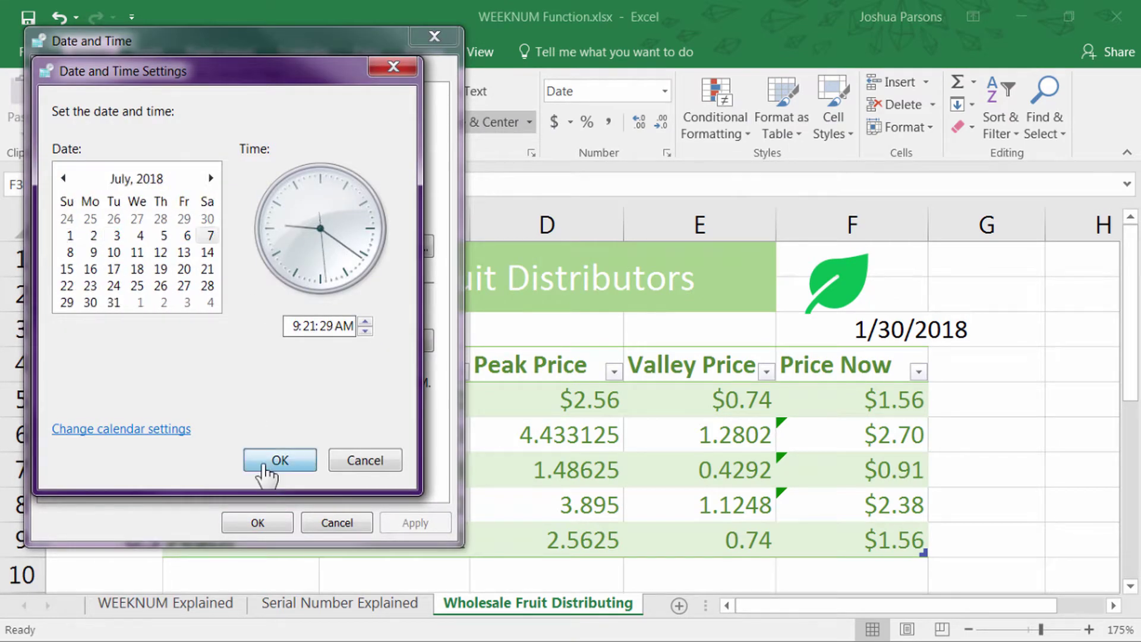
click(257, 522)
Step: Refresh the sheet so the date reads 7/7/2018 with higher Price Now values
double_click(853, 331)
key(Escape)
click(955, 285)
click(937, 328)
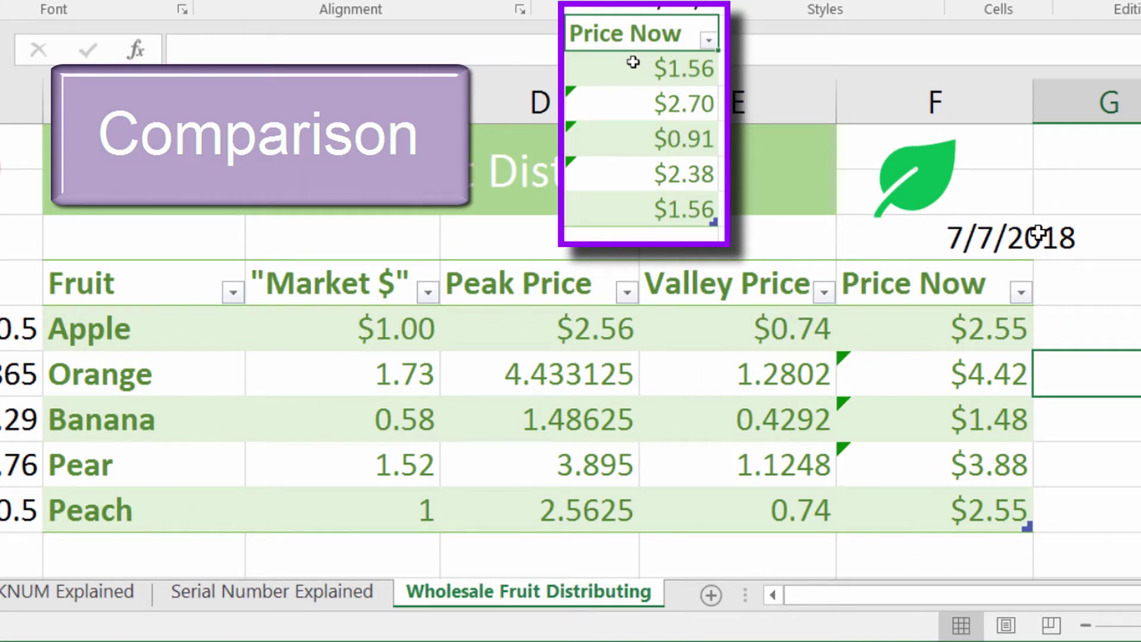
Step: Check the TODAY() date formula and the recalculated Apple and Orange ($4.42) prices
click(1037, 235)
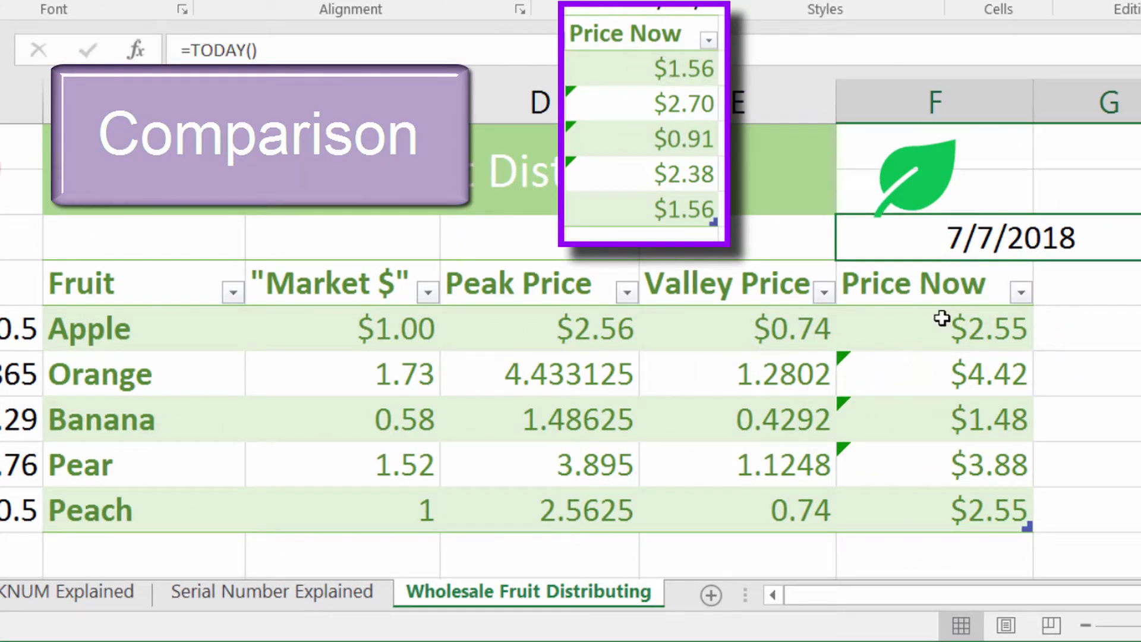
click(879, 338)
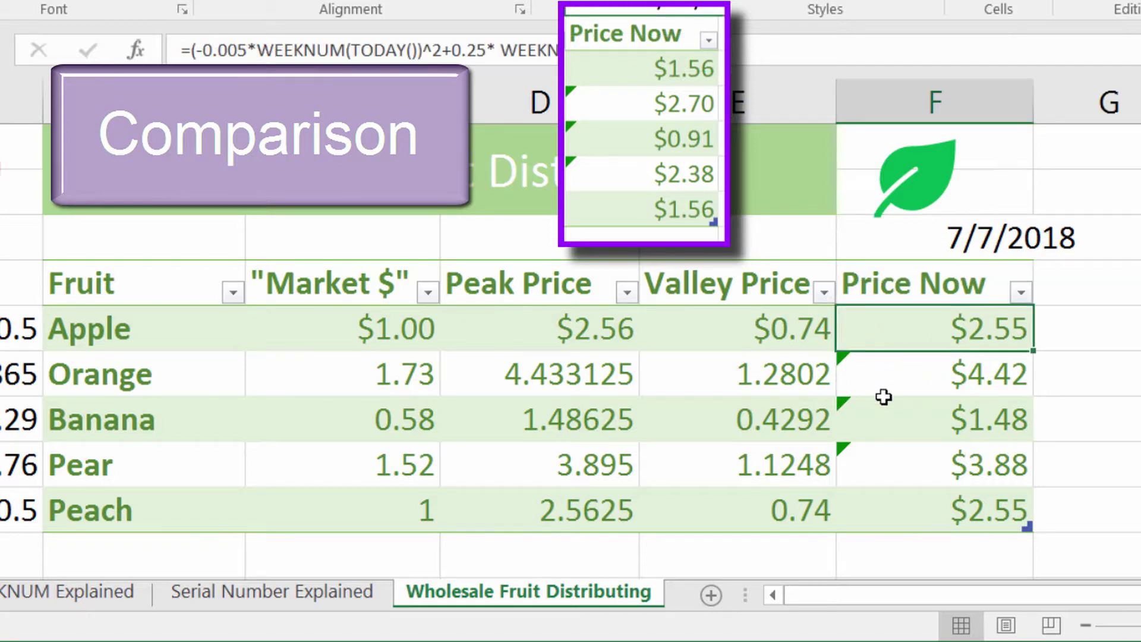
click(888, 392)
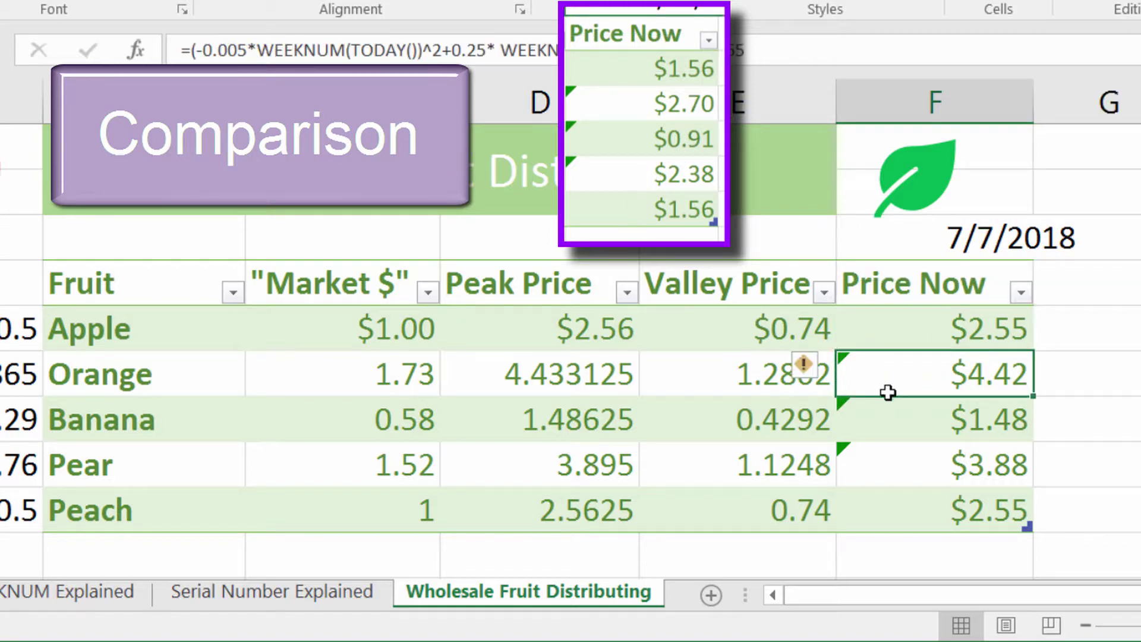